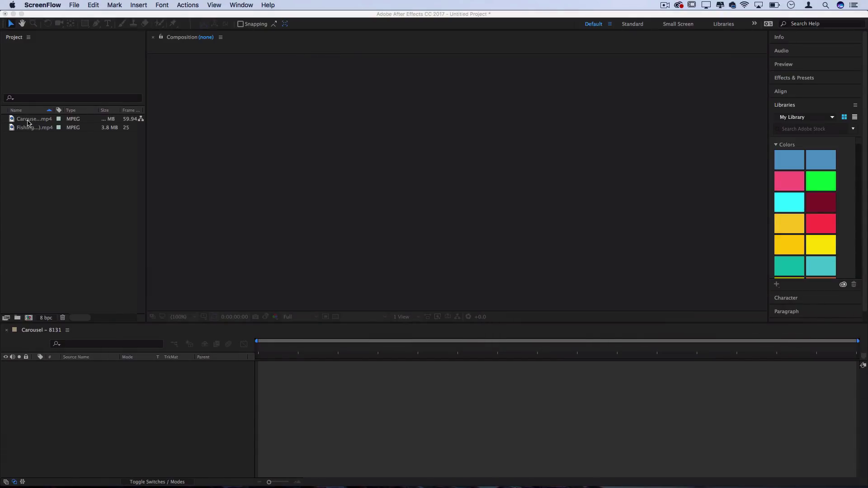
- Create a composition from Carousel - 8131.mp4 and move the playhead to about 3 seconds
click(27, 122)
click(22, 122)
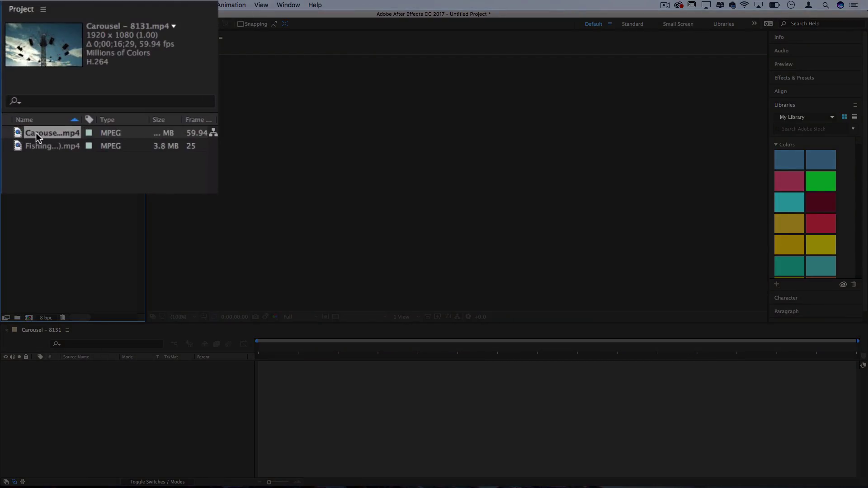
drag(36, 133, 329, 403)
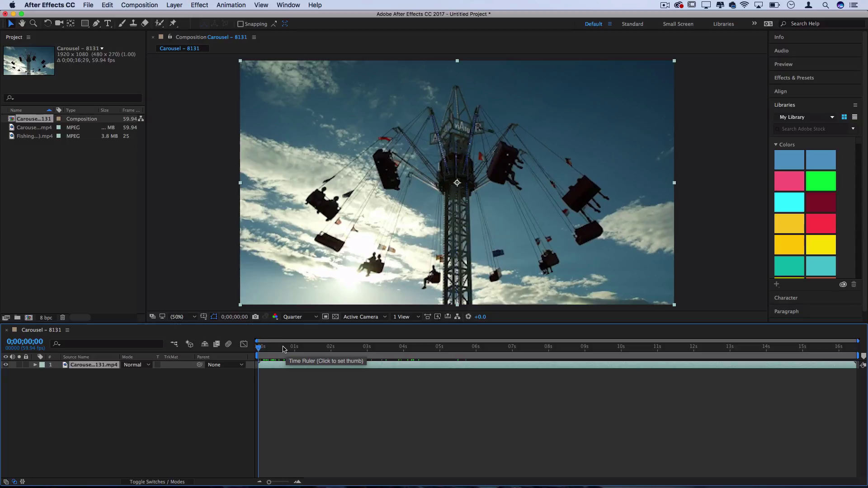
drag(284, 349, 387, 349)
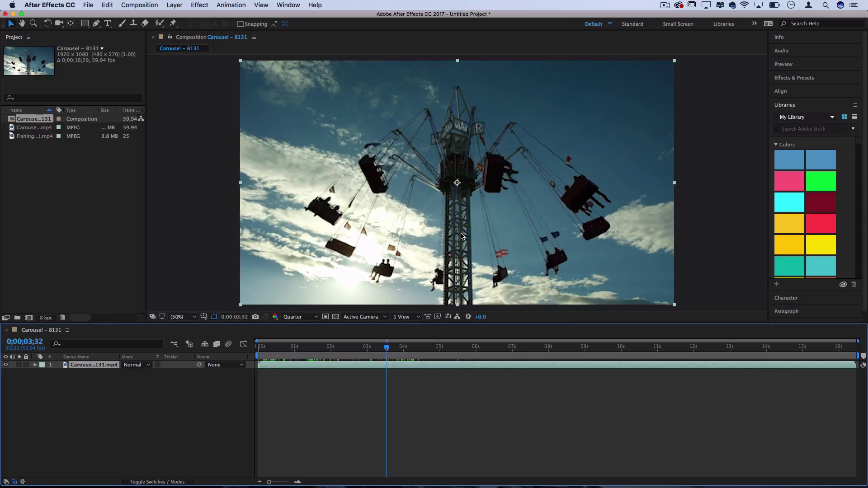
- Apply Time Displacement to the carousel layer, using the clip itself as its source, and preview it
click(200, 5)
mouse_move(203, 202)
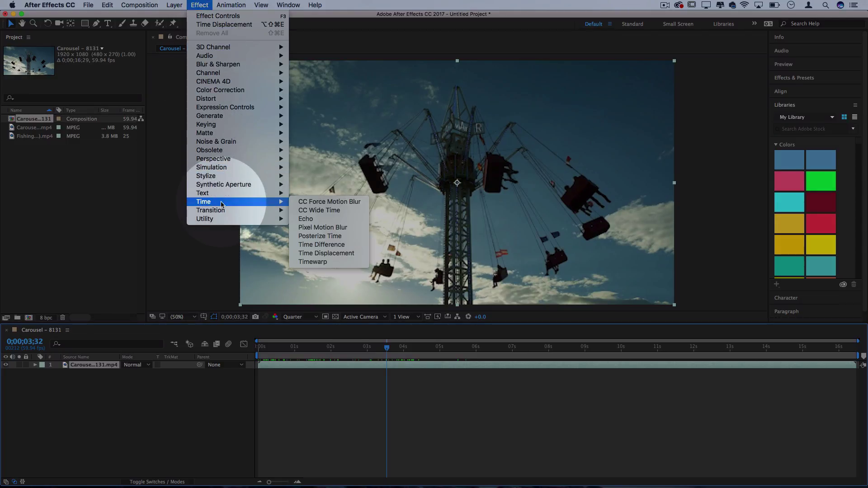
click(325, 253)
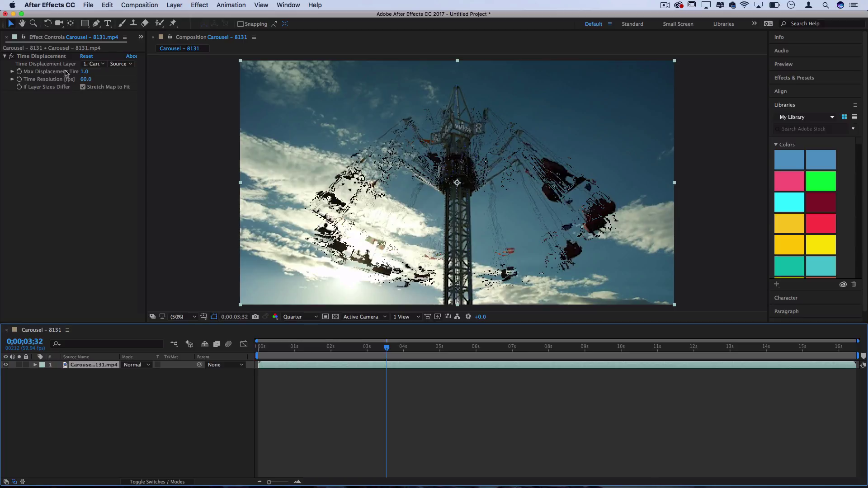
click(94, 64)
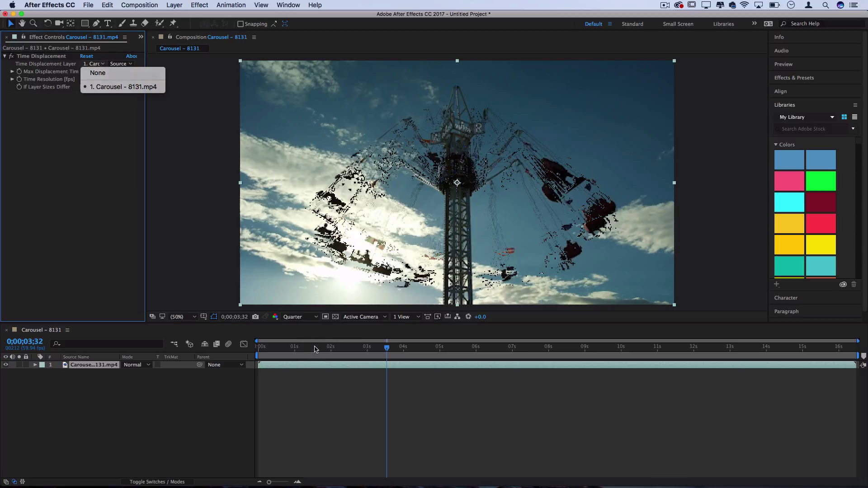
click(298, 349)
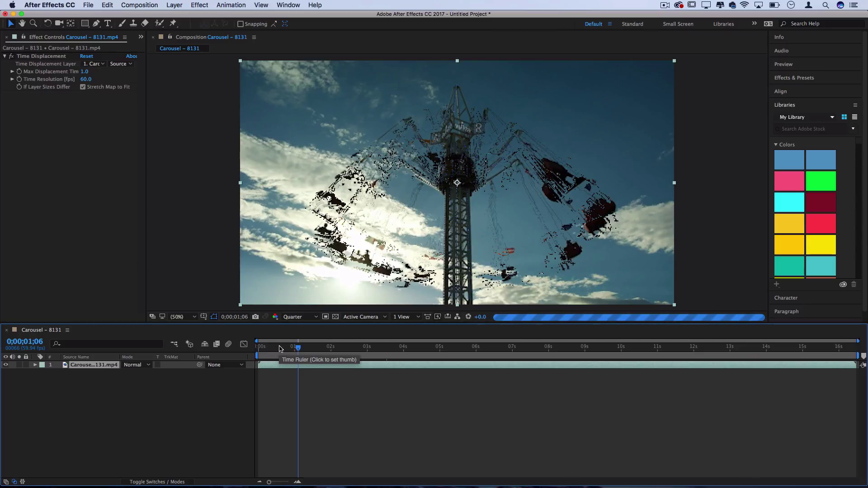
key(space)
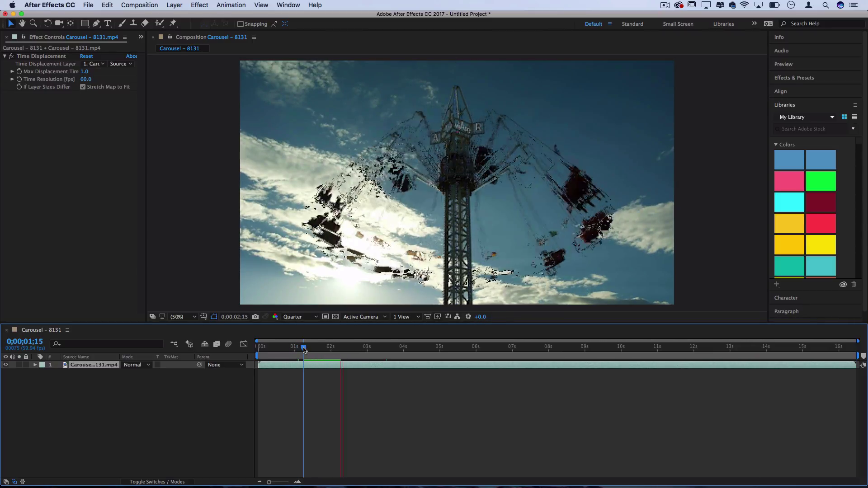
key(space)
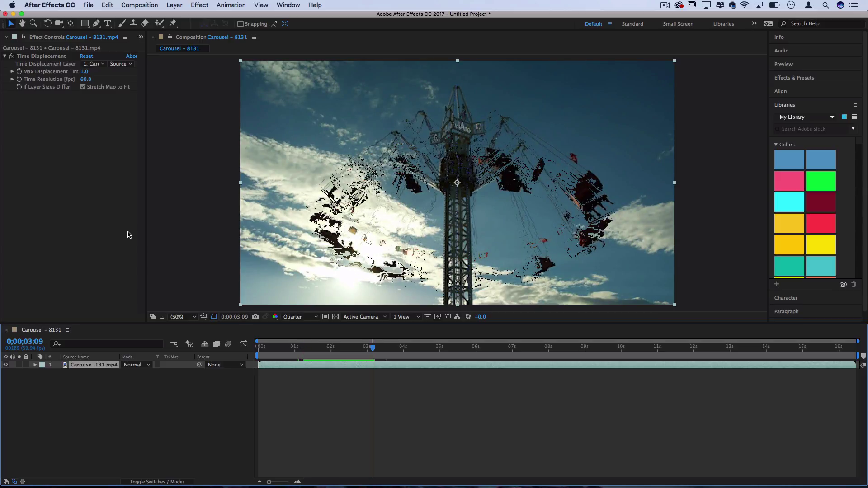
- Create Comp 1 with the HDTV 1080 29.97 preset at 1920×1080, 30 seconds
click(139, 5)
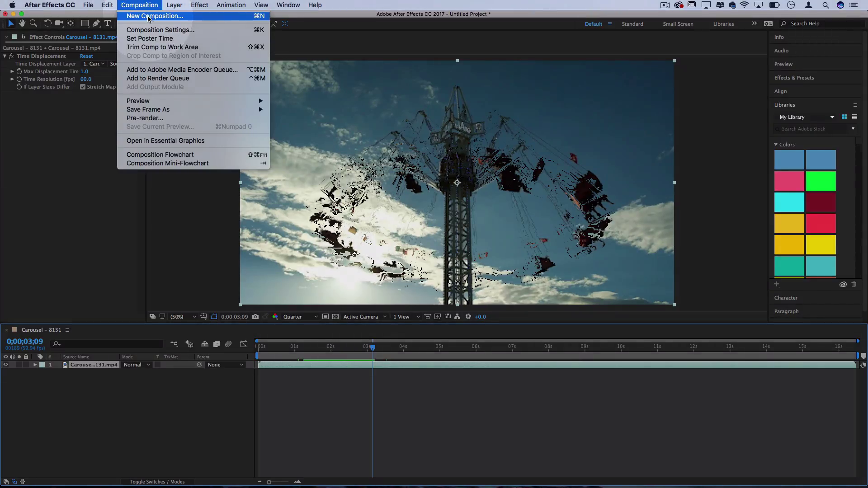
click(154, 15)
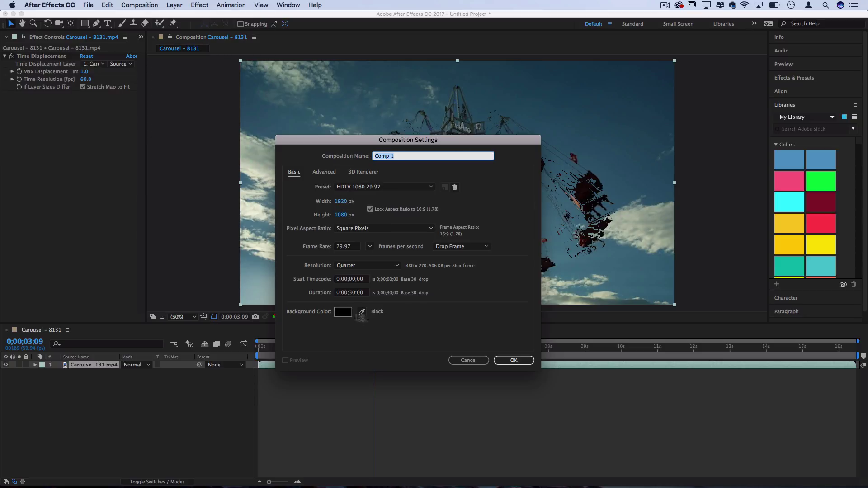
click(523, 363)
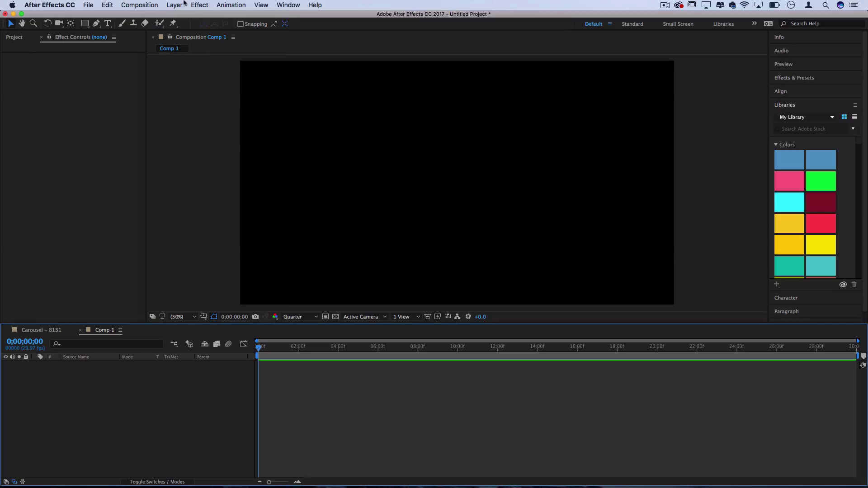
- Add a full-frame 1920×1080 black solid, Black Solid 1, to Comp 1
click(174, 5)
click(303, 27)
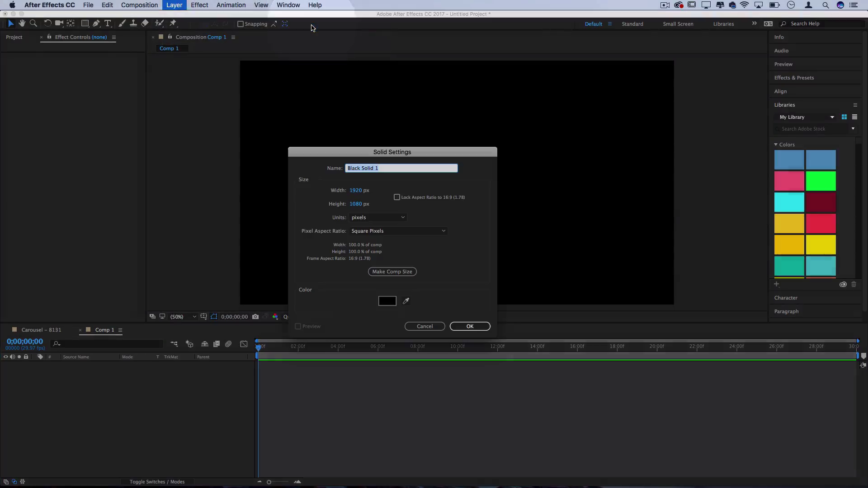
key(Return)
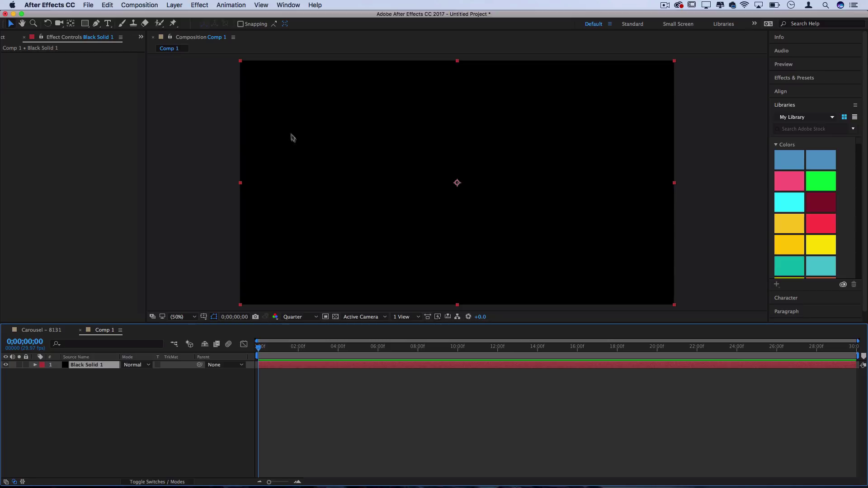
- Give Black Solid 1 a black-to-white Gradient Ramp and return to Carousel - 8131
click(200, 5)
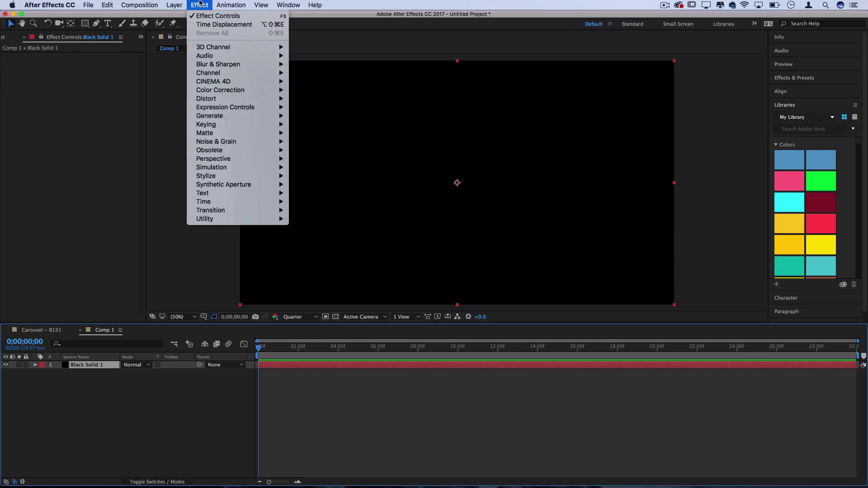
mouse_move(210, 116)
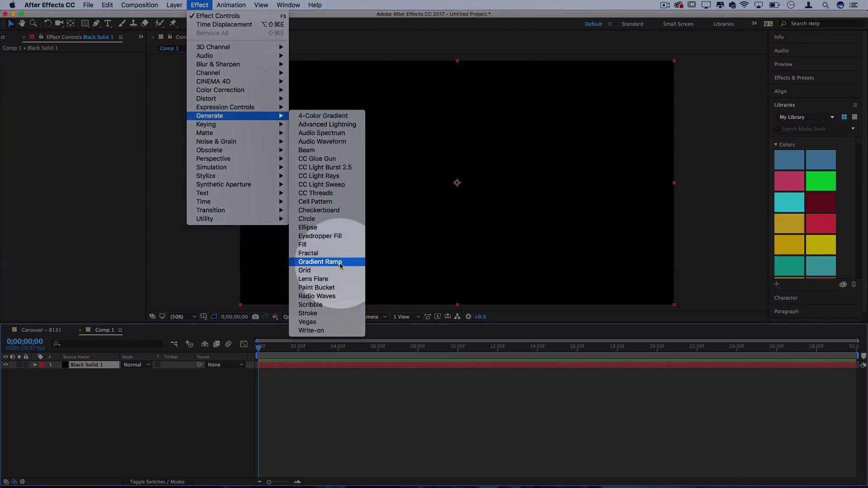
click(320, 262)
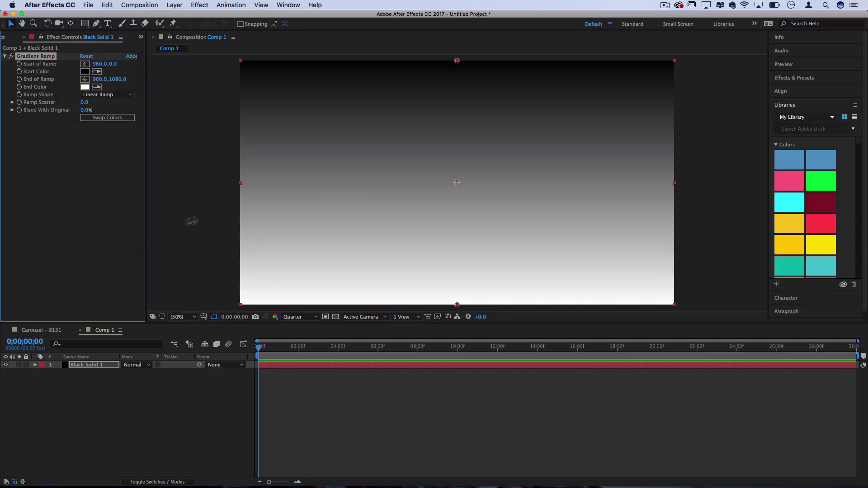
click(39, 331)
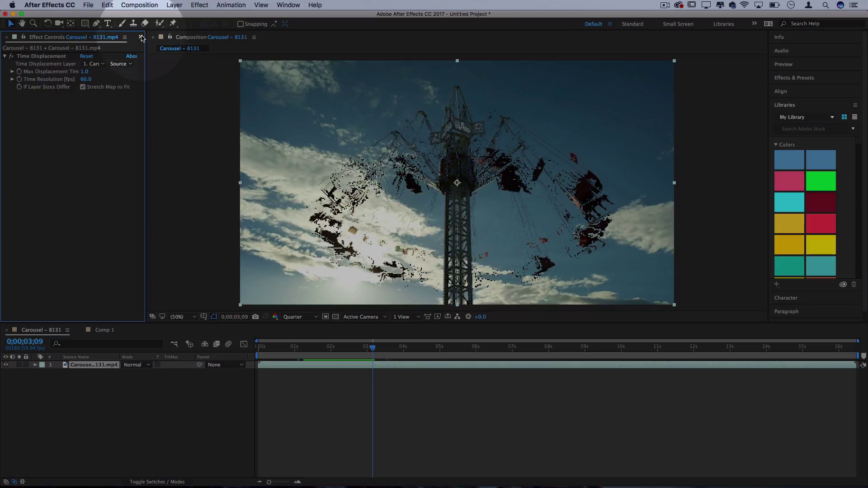
- Nest Comp 1 beneath the carousel footage in Carousel - 8131 and select the carousel layer
key(super+0)
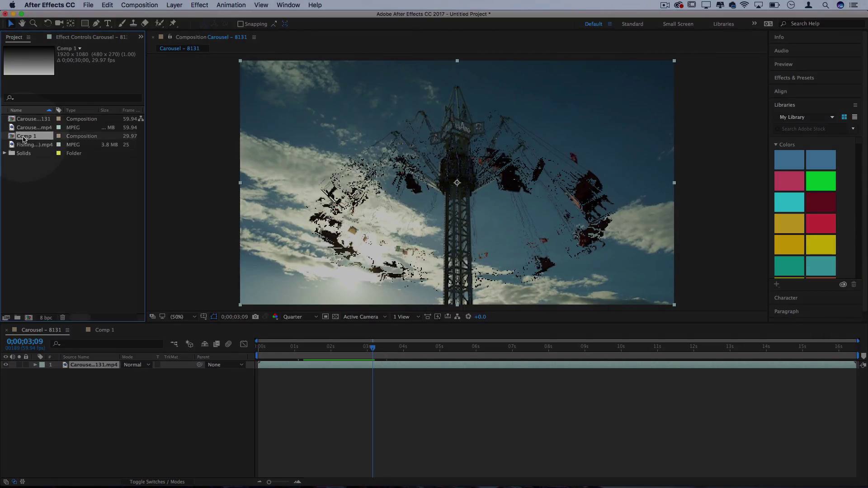
drag(24, 138, 107, 402)
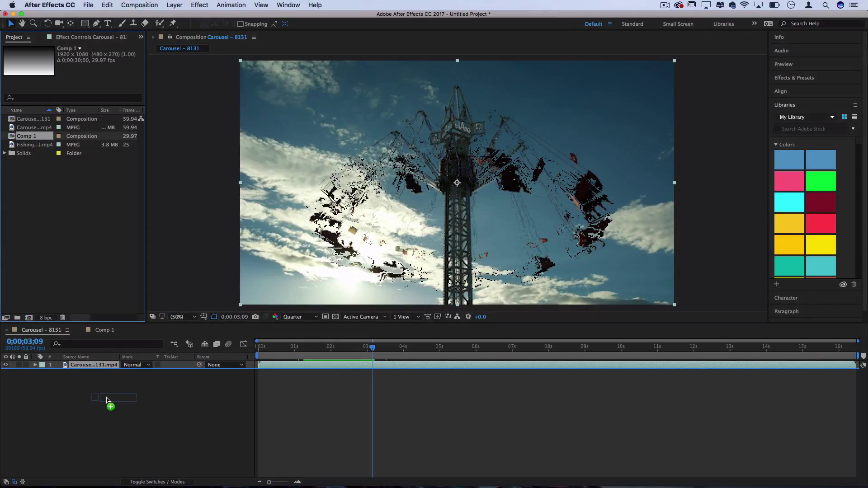
drag(106, 400, 107, 400)
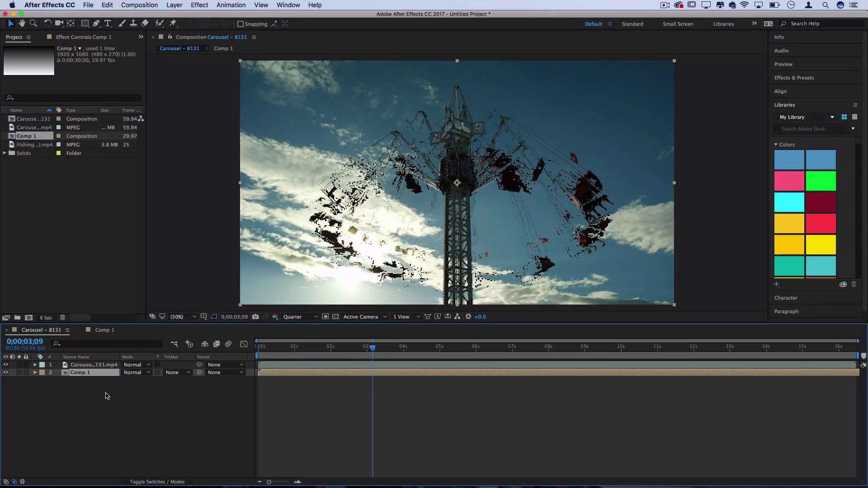
click(101, 366)
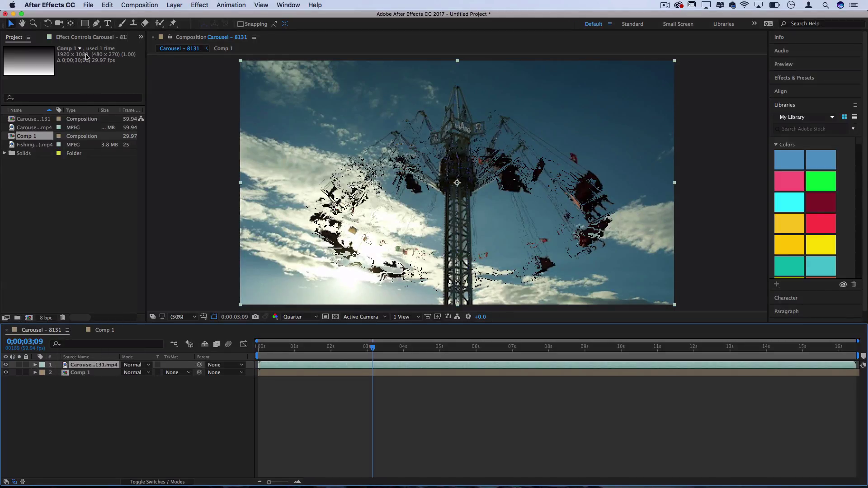
- Set the Time Displacement Layer to 2. Comp 1 and preview the carousel from the start
click(81, 37)
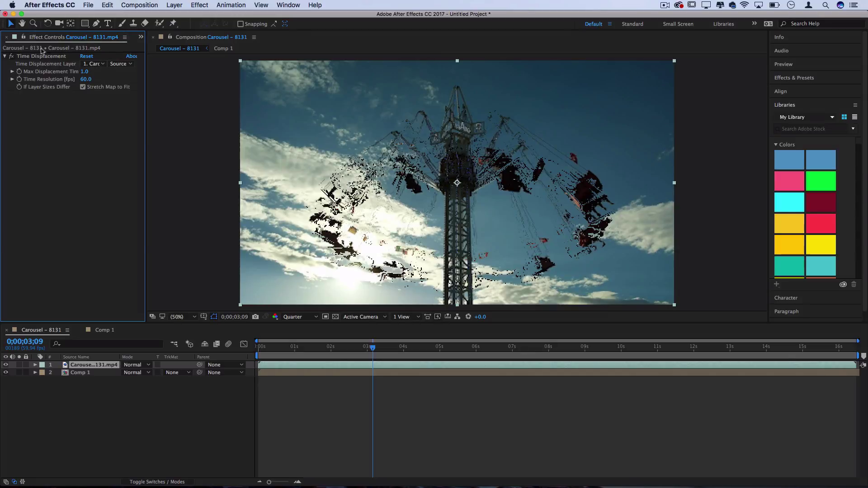
click(94, 65)
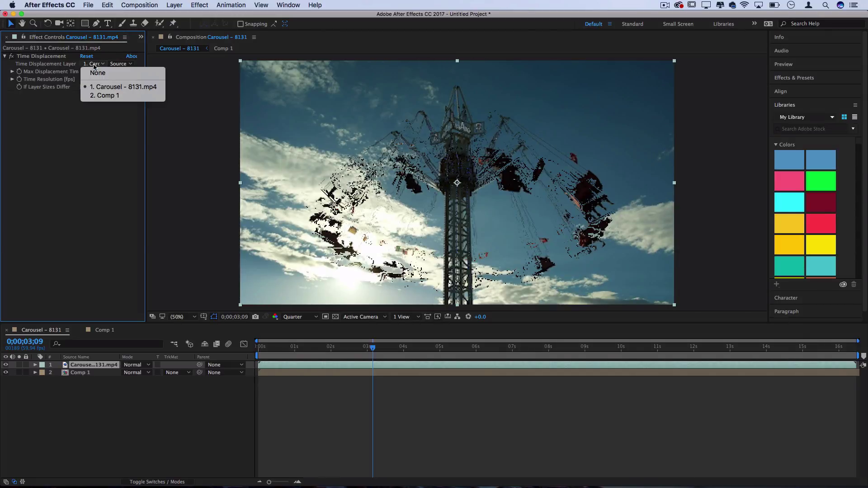
click(115, 95)
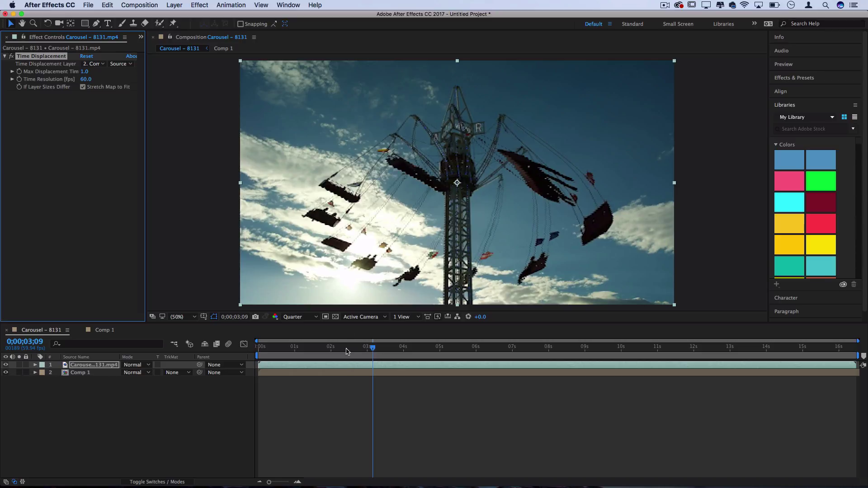
drag(373, 347, 262, 343)
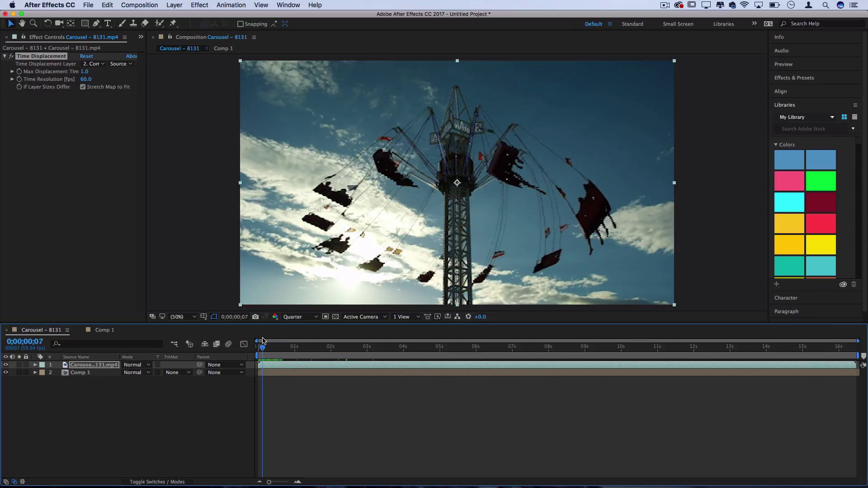
key(space)
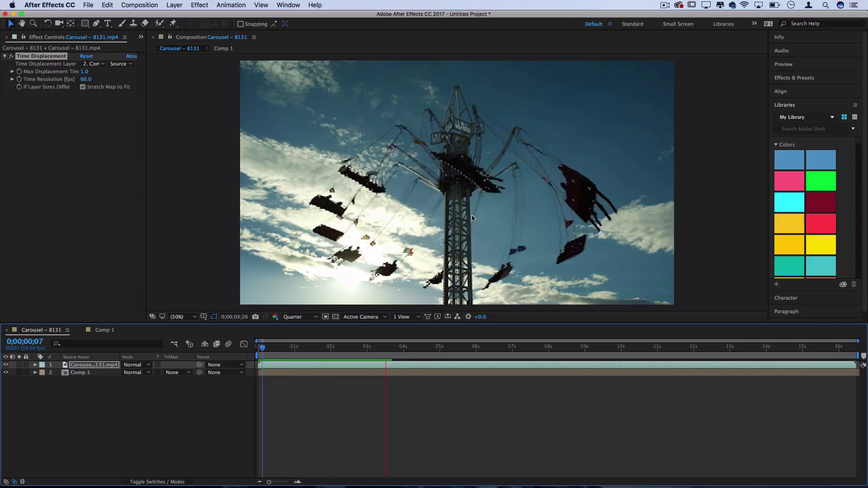
key(space)
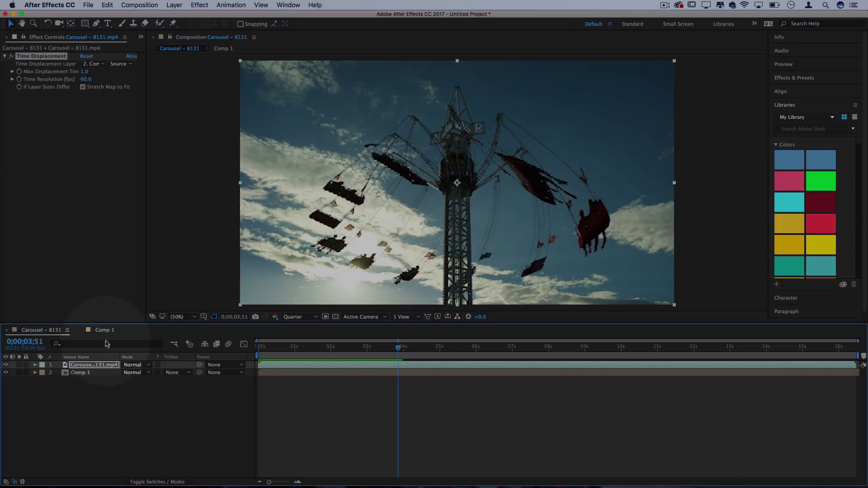
- Inside Comp 1, place the ramp start at the left edge and the end at the right edge
double_click(80, 373)
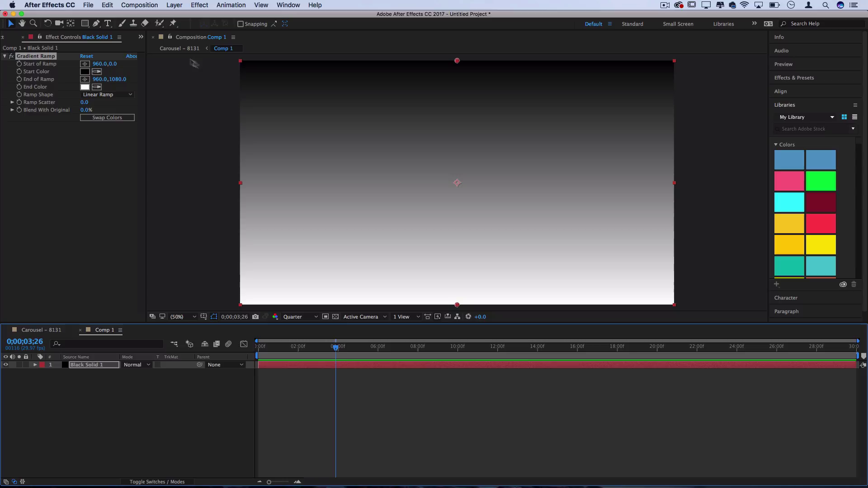
click(84, 65)
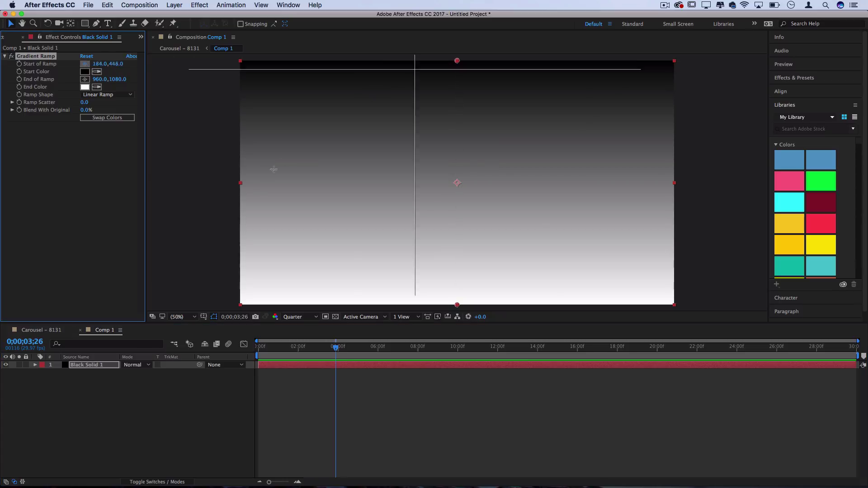
click(240, 183)
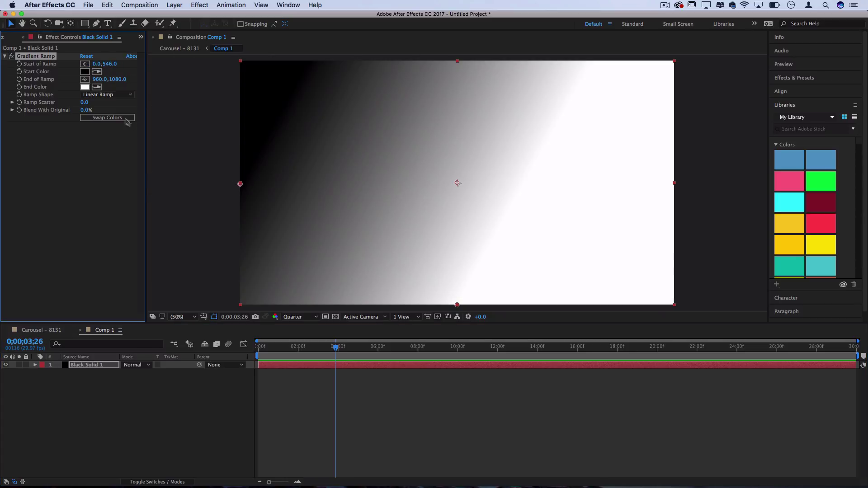
click(85, 79)
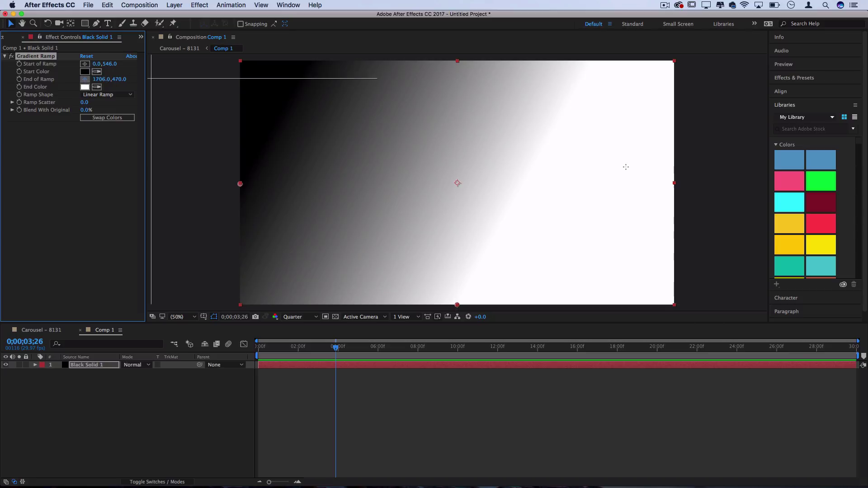
click(676, 183)
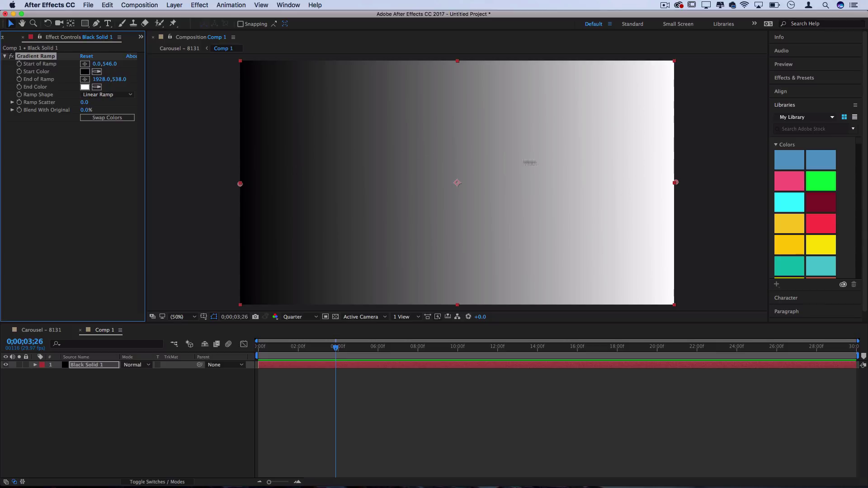
- Preview Carousel - 8131 from frame 0 with the horizontal ramp, then move to about 6 seconds
click(33, 330)
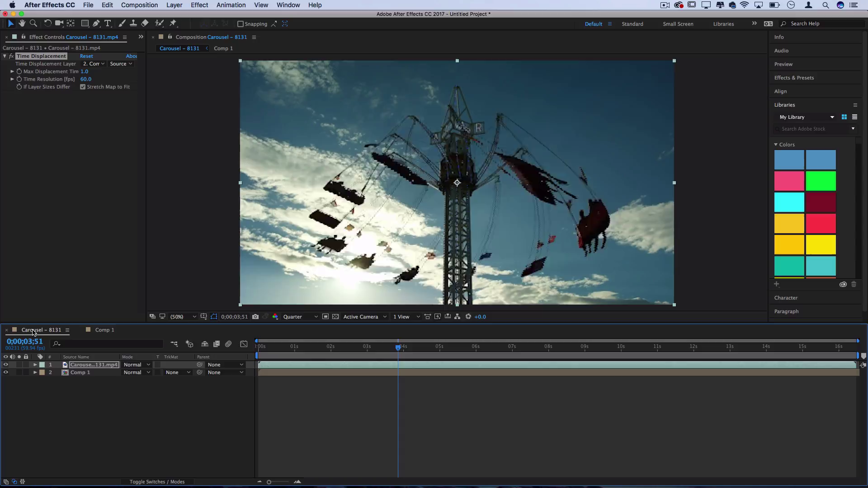
drag(314, 347, 220, 351)
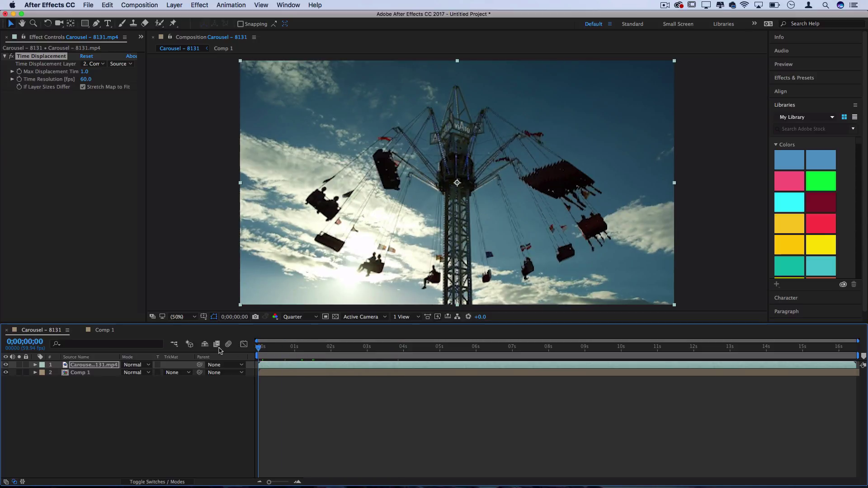
key(space)
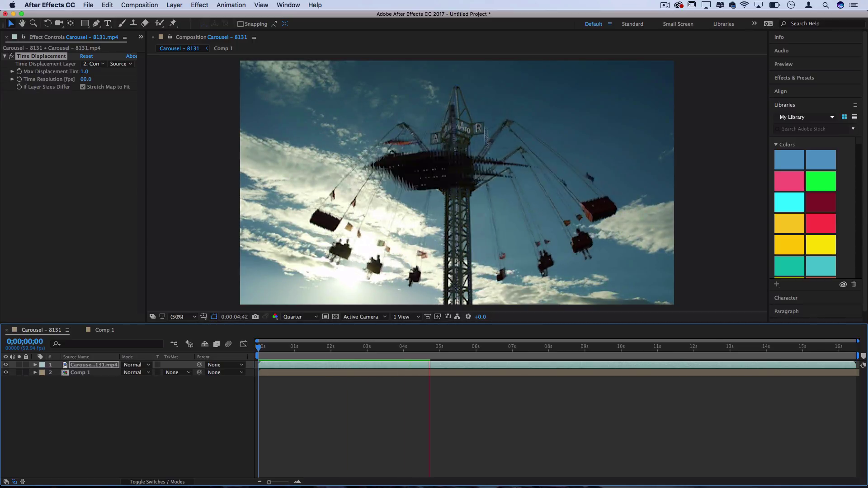
click(749, 347)
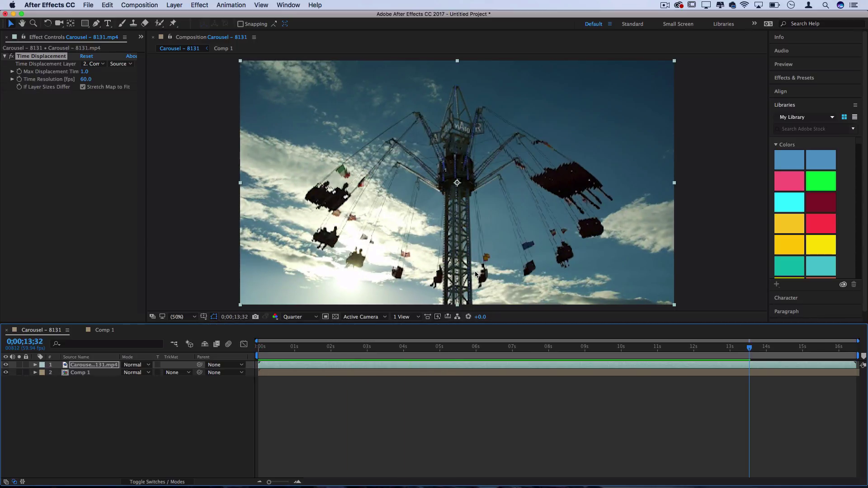
click(473, 348)
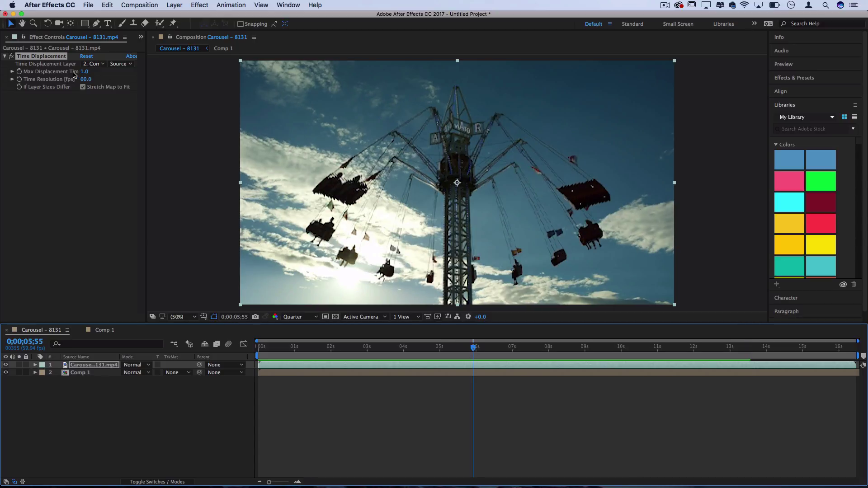
- Preview Max Displacement Time at 2.0, then lower it to 0.3 and preview again
drag(85, 72, 128, 72)
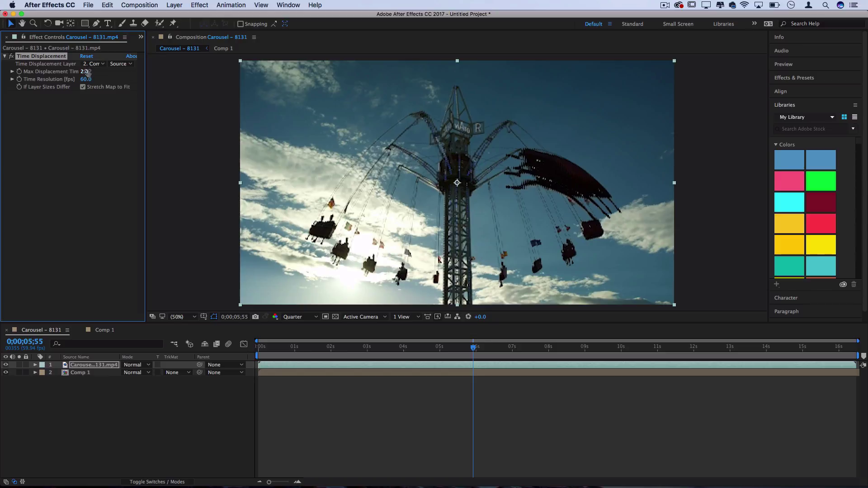
click(104, 73)
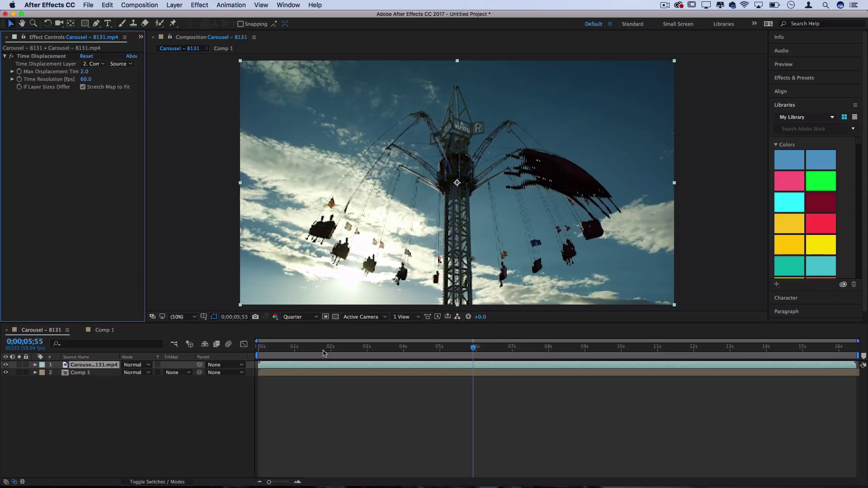
drag(324, 347, 284, 346)
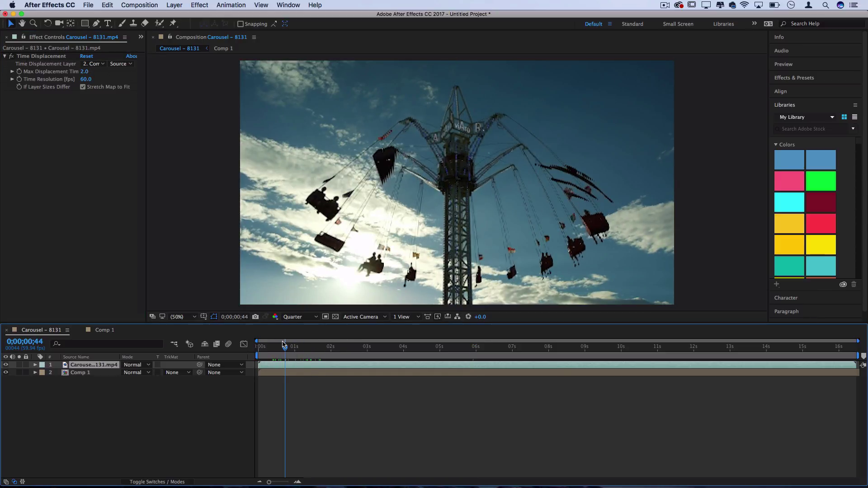
key(space)
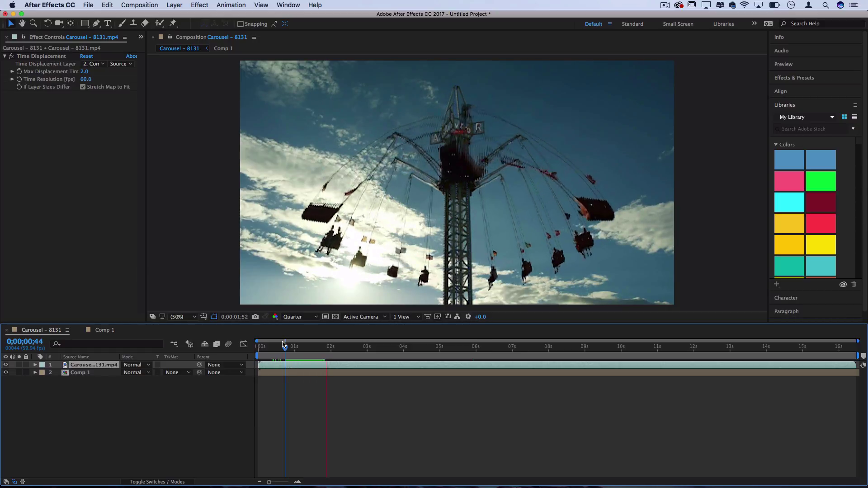
key(space)
drag(86, 72, 84, 72)
key(space)
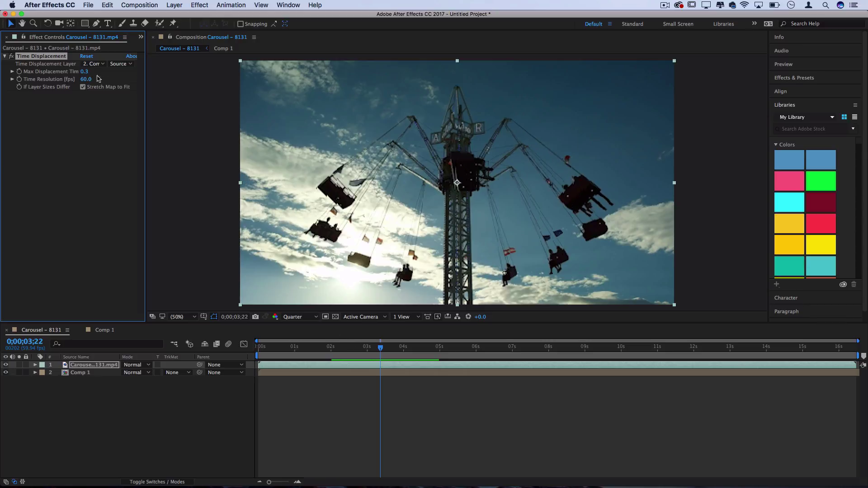
- Set carousel time resolution 7 and max displacement 0.9, preview, then raise resolution to 9
drag(86, 79, 56, 83)
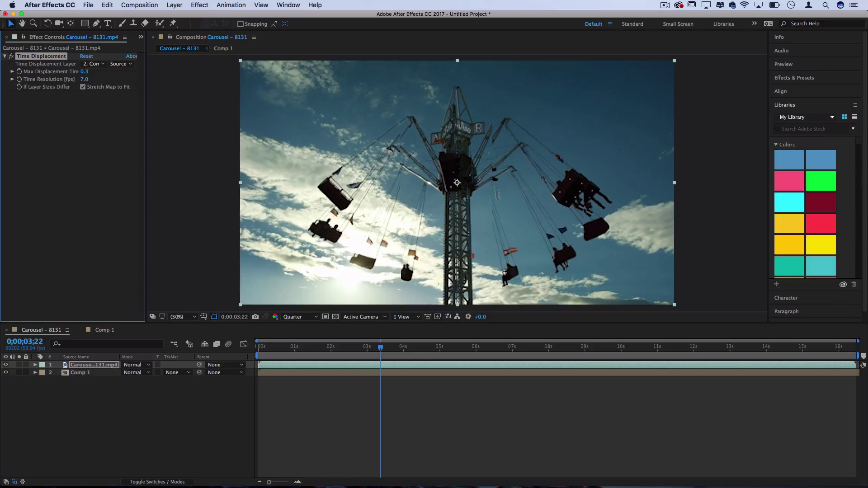
drag(84, 73, 92, 74)
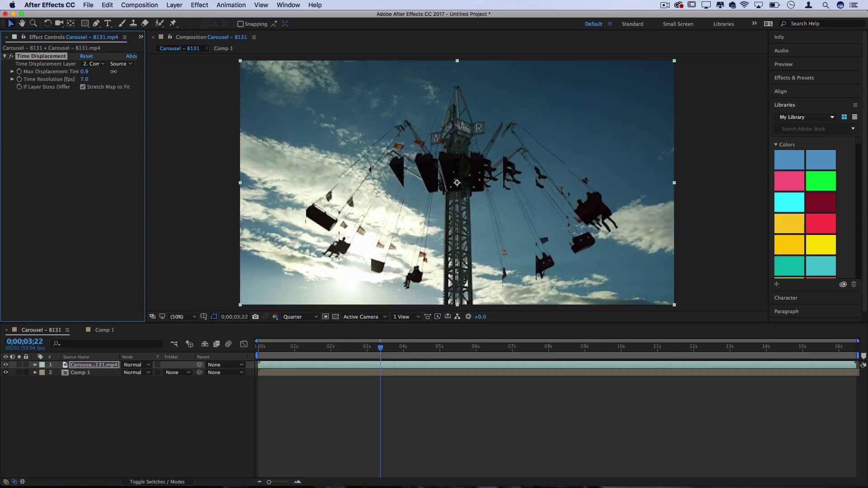
click(288, 347)
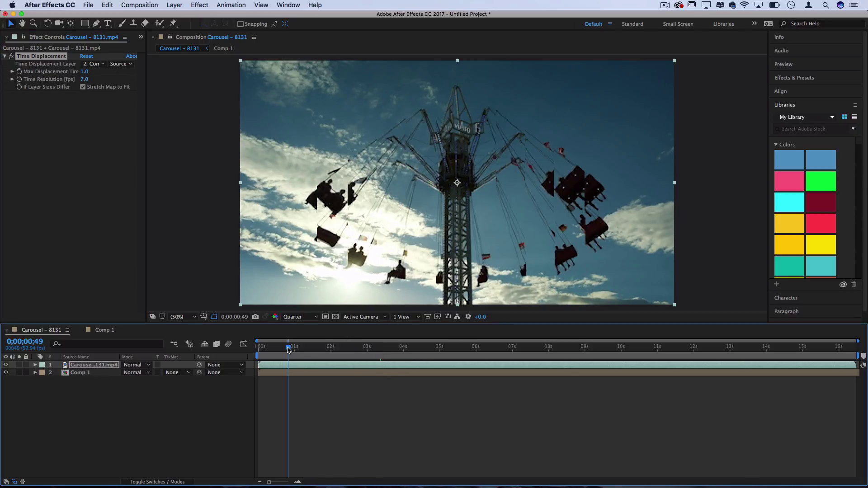
key(space)
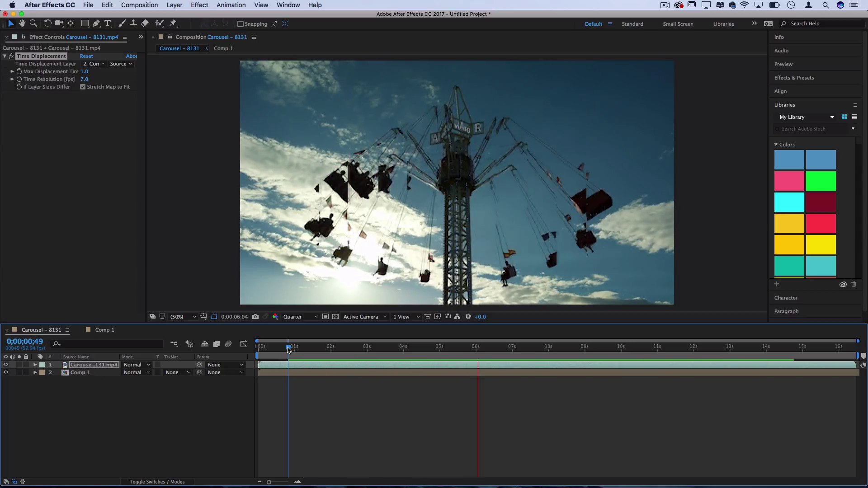
key(space)
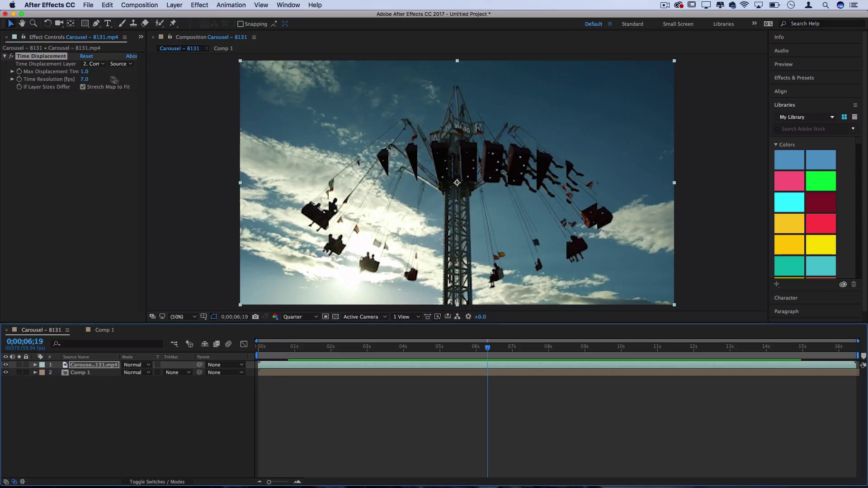
drag(84, 78, 109, 80)
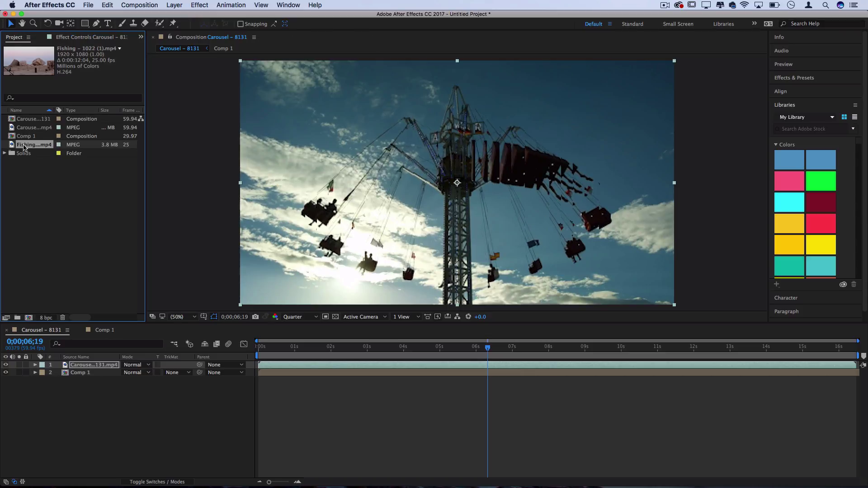
- Add Fishing.mp4 as the top timeline layer and apply Time Displacement to it
drag(123, 280, 86, 367)
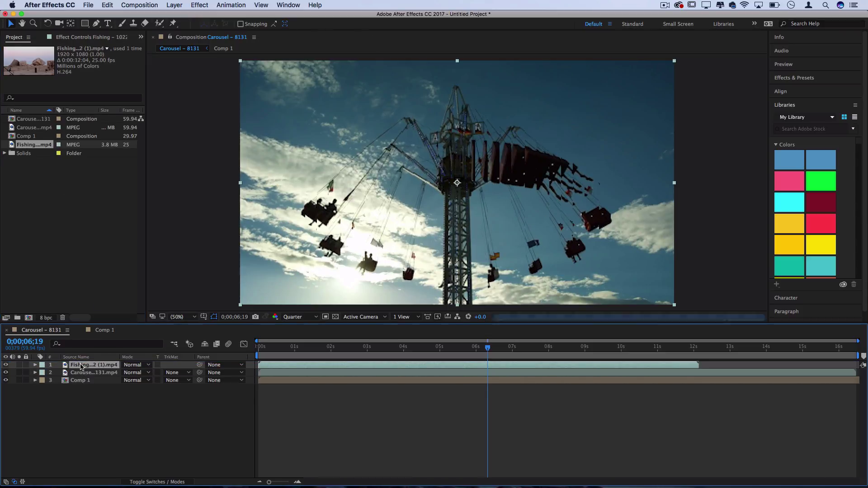
click(200, 5)
mouse_move(204, 202)
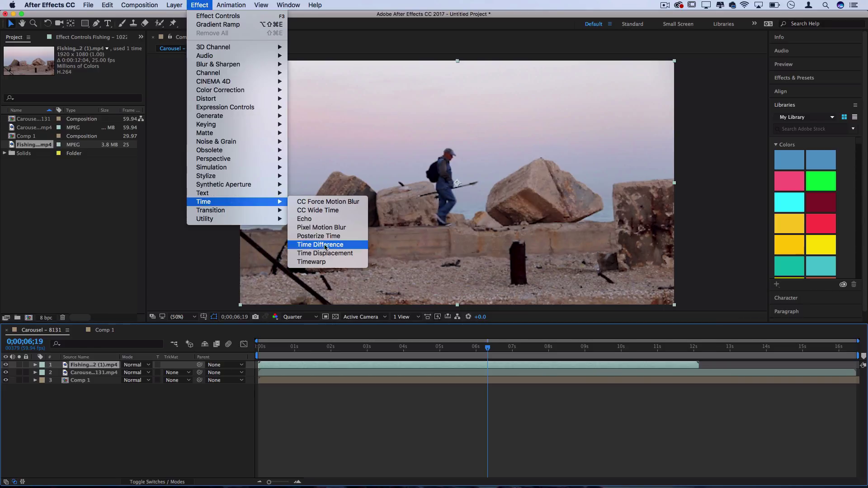
click(325, 253)
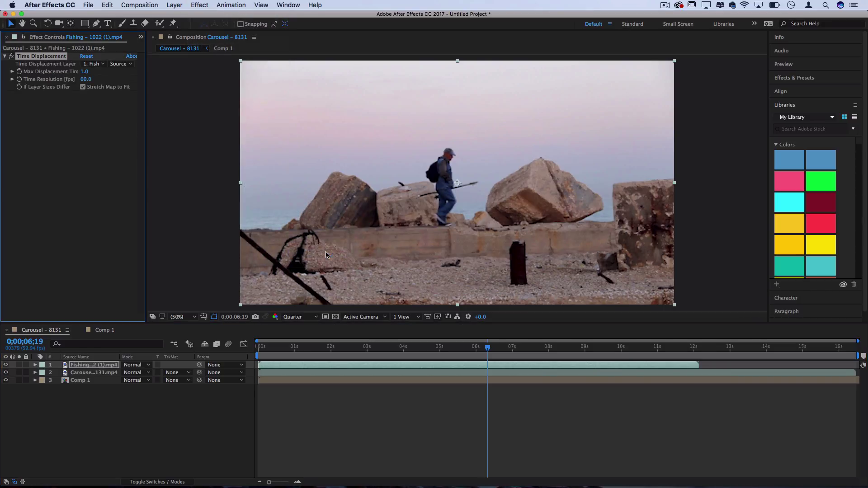
- Map the fishing clip's Time Displacement to Comp 1 with 1.3 max displacement, and preview
click(93, 63)
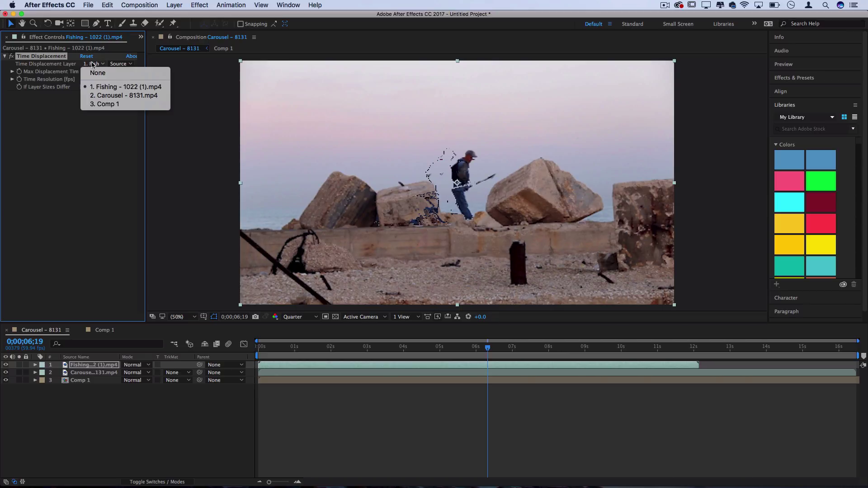
click(108, 104)
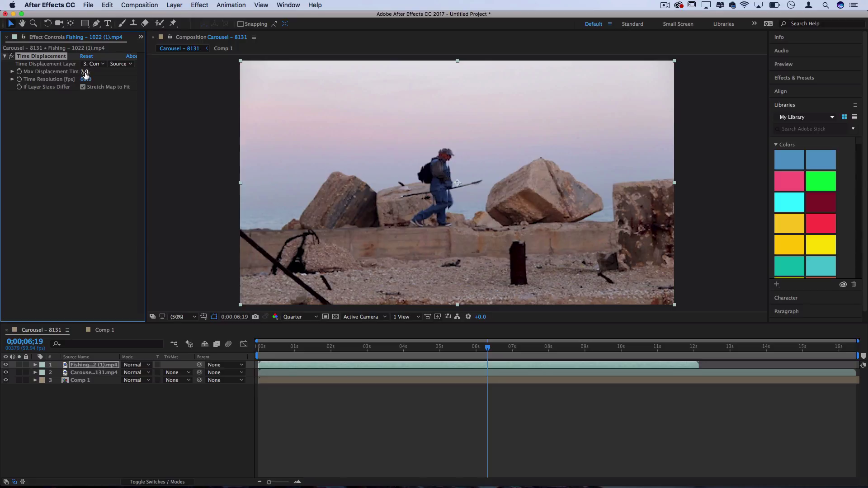
drag(93, 72, 87, 75)
key(space)
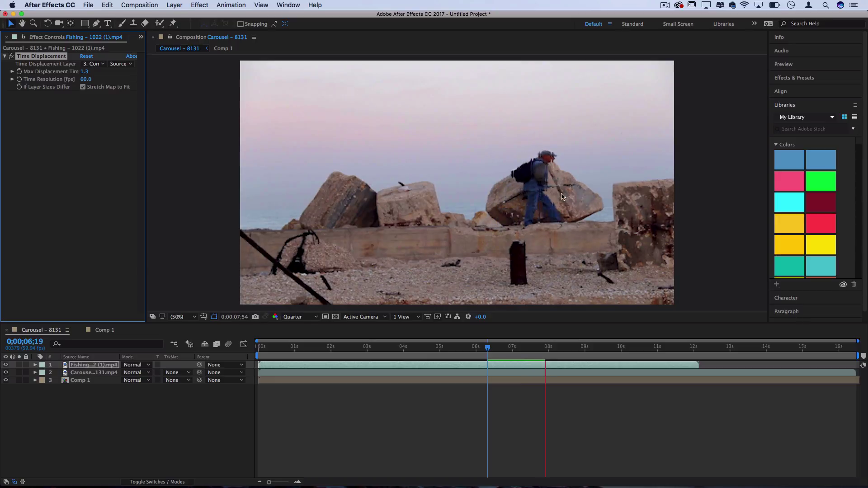
- In Comp 1, set the ramp start at top centre and the end just right of centre
key(space)
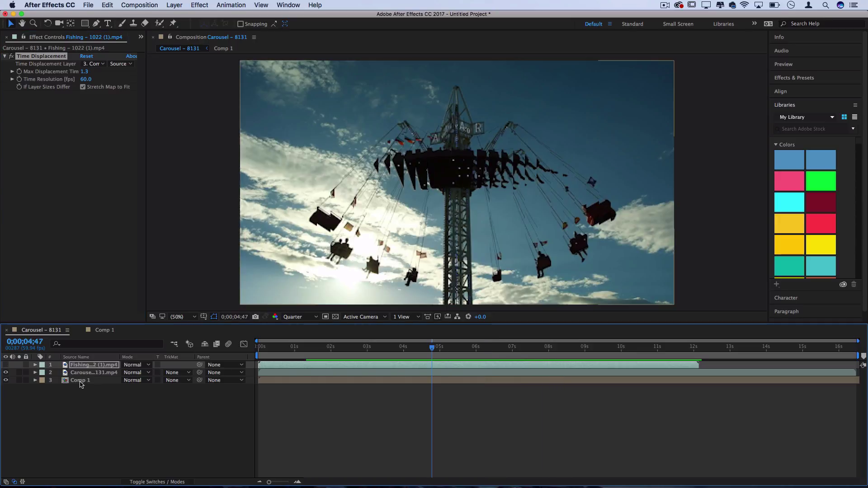
double_click(80, 381)
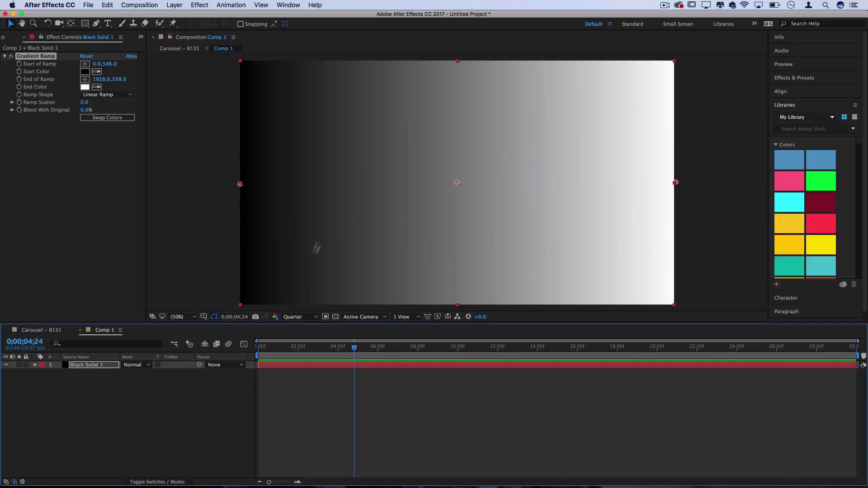
click(85, 64)
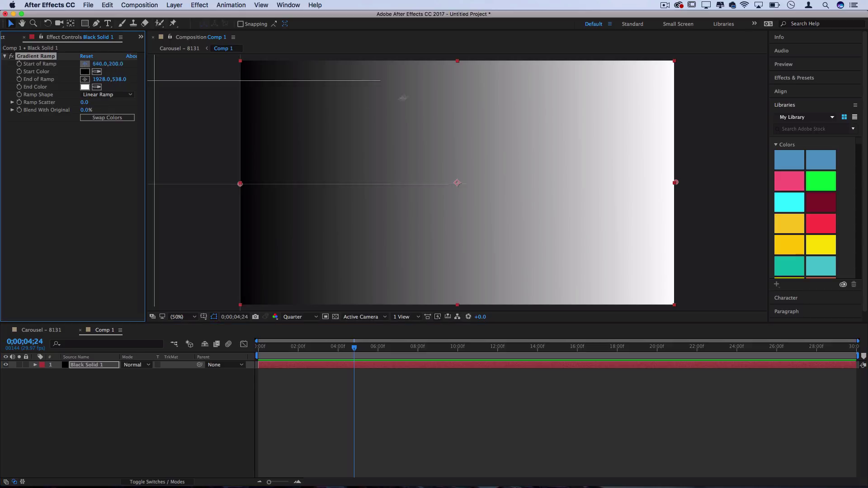
click(459, 63)
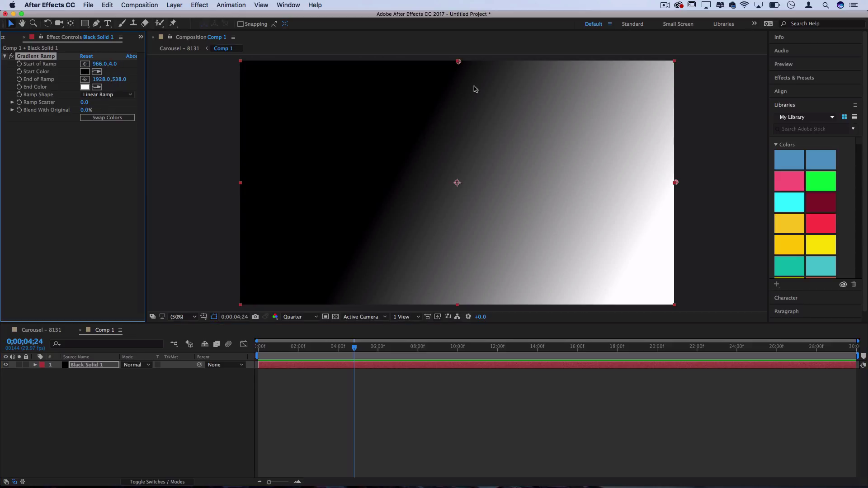
click(84, 80)
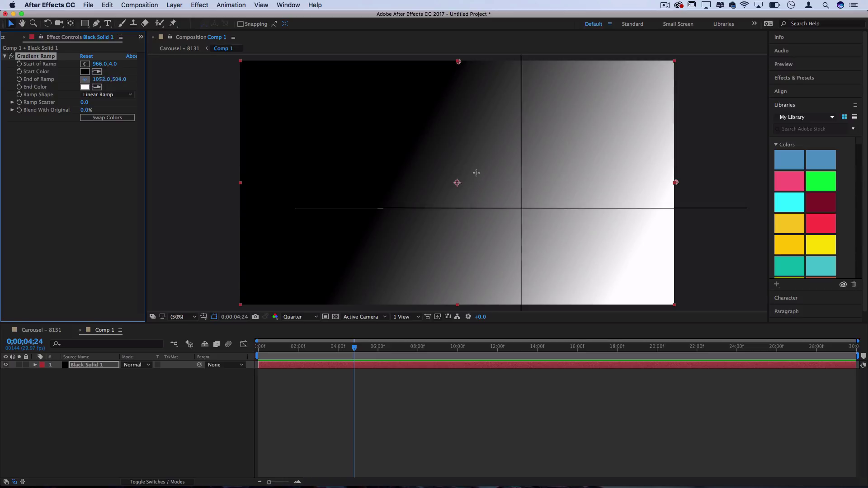
click(467, 167)
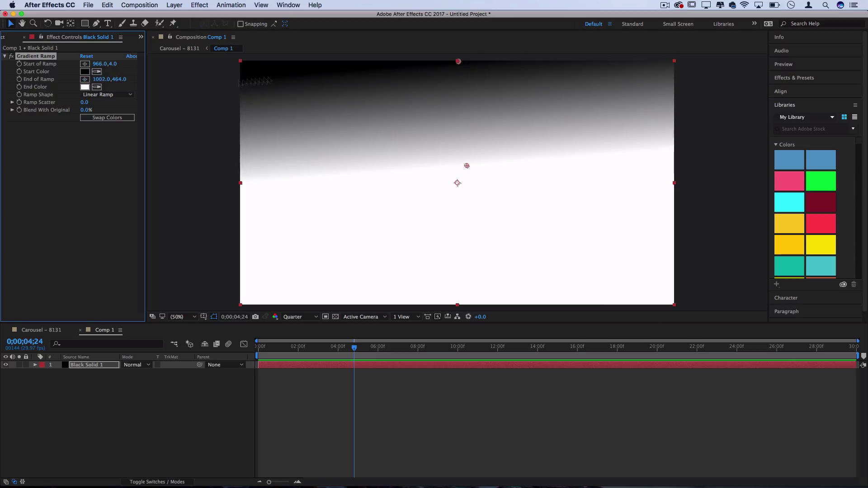
- Make the gradient a Radial Ramp and move its centre to the lower left
click(125, 95)
click(108, 107)
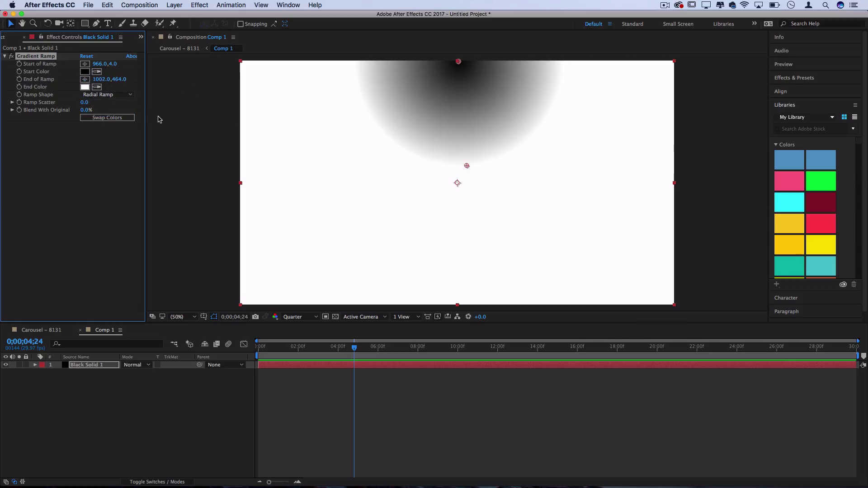
mouse_move(458, 63)
mouse_down()
mouse_move(374, 191)
mouse_move(375, 204)
mouse_up()
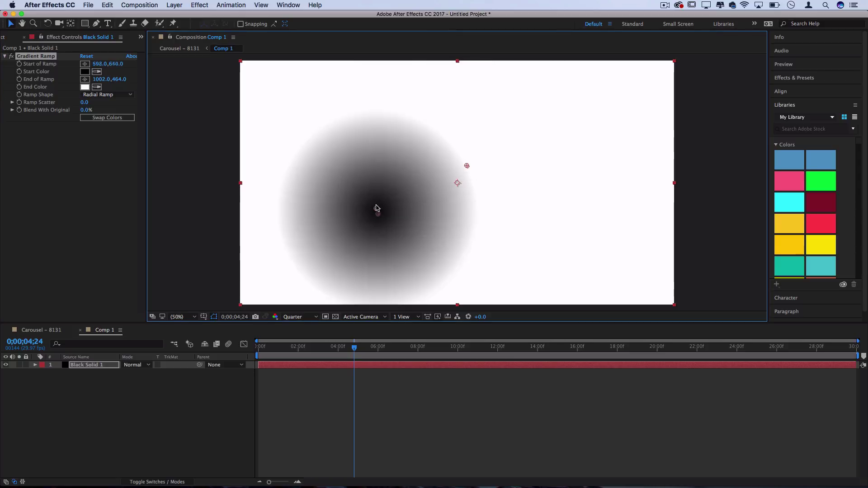
click(39, 330)
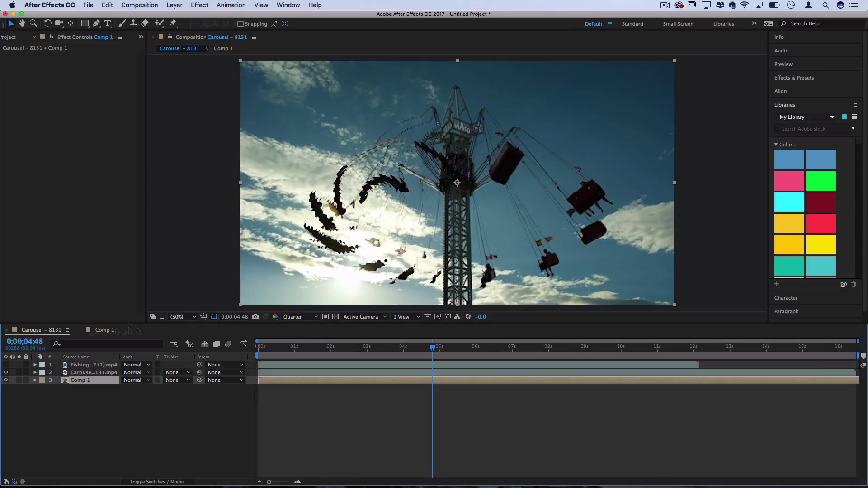
click(315, 348)
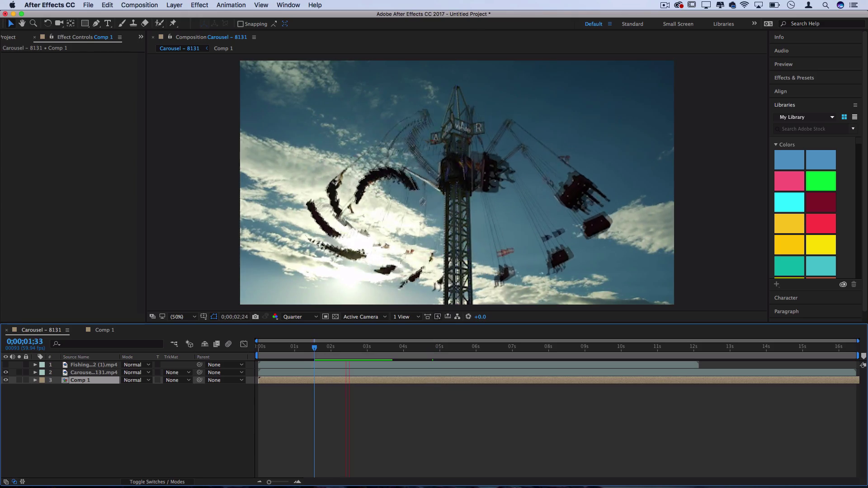